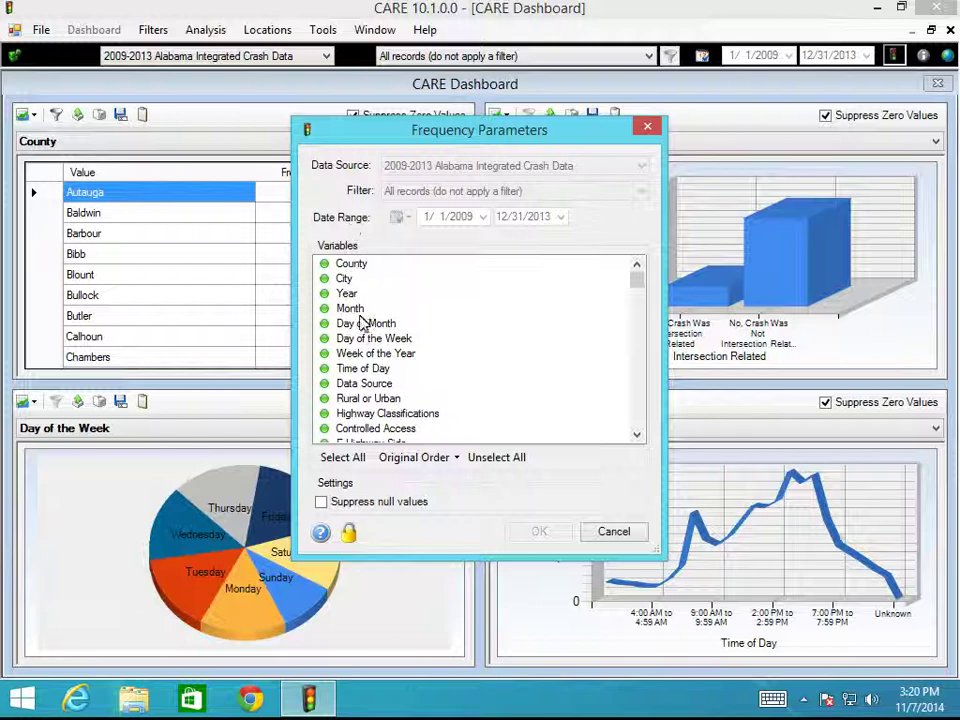
Run a frequency analysis on the Highway Classifications and Controlled Access variables for all records.
click(368, 415)
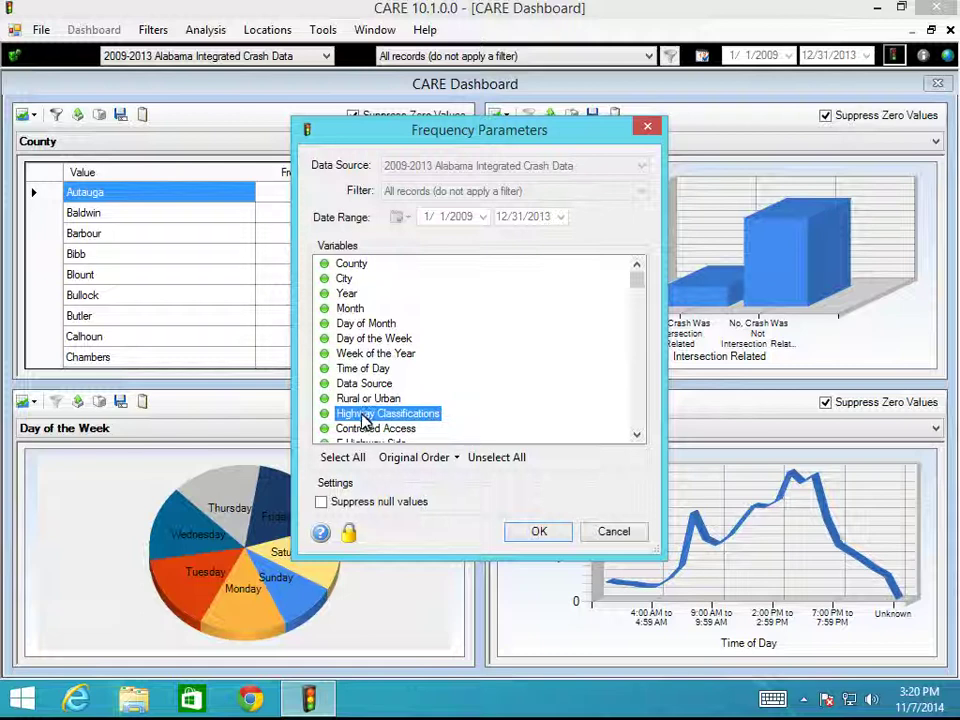
ctrl+click(365, 430)
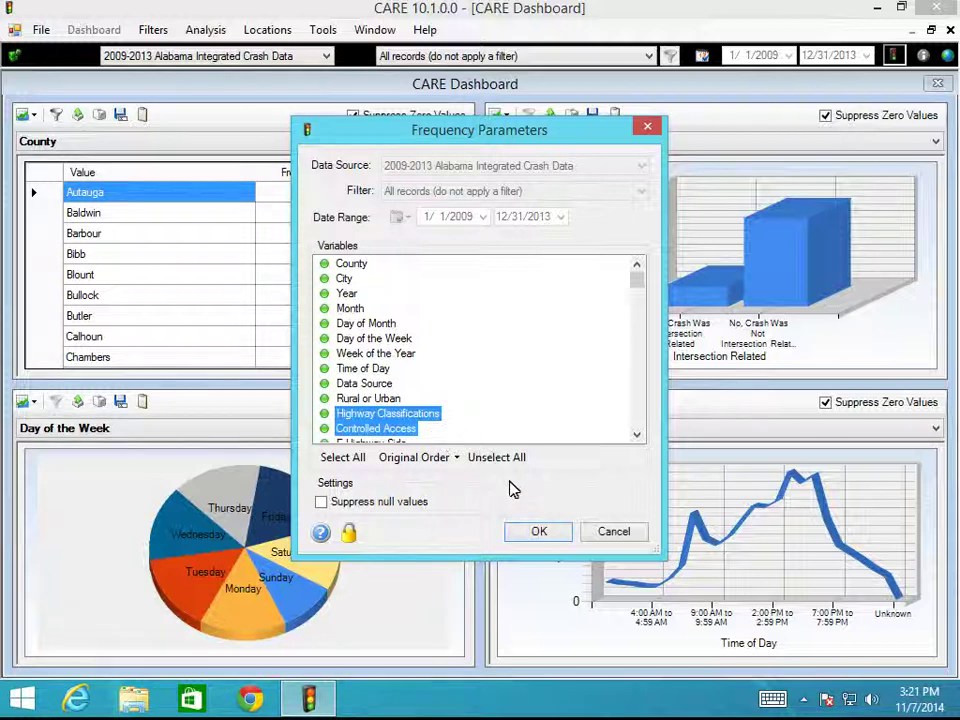
click(523, 536)
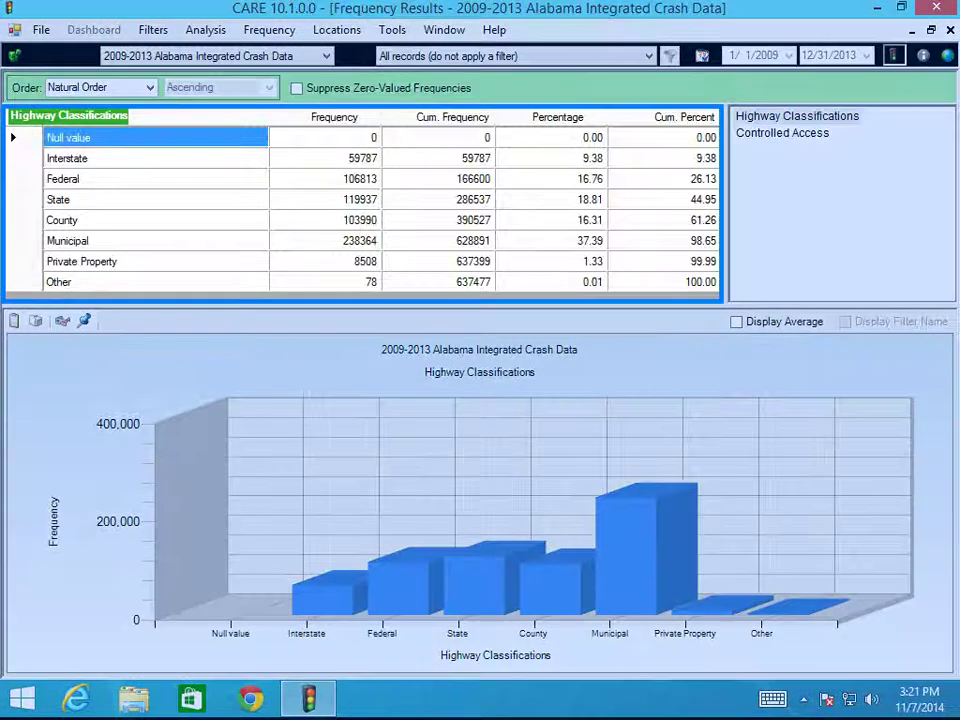
click(480, 500)
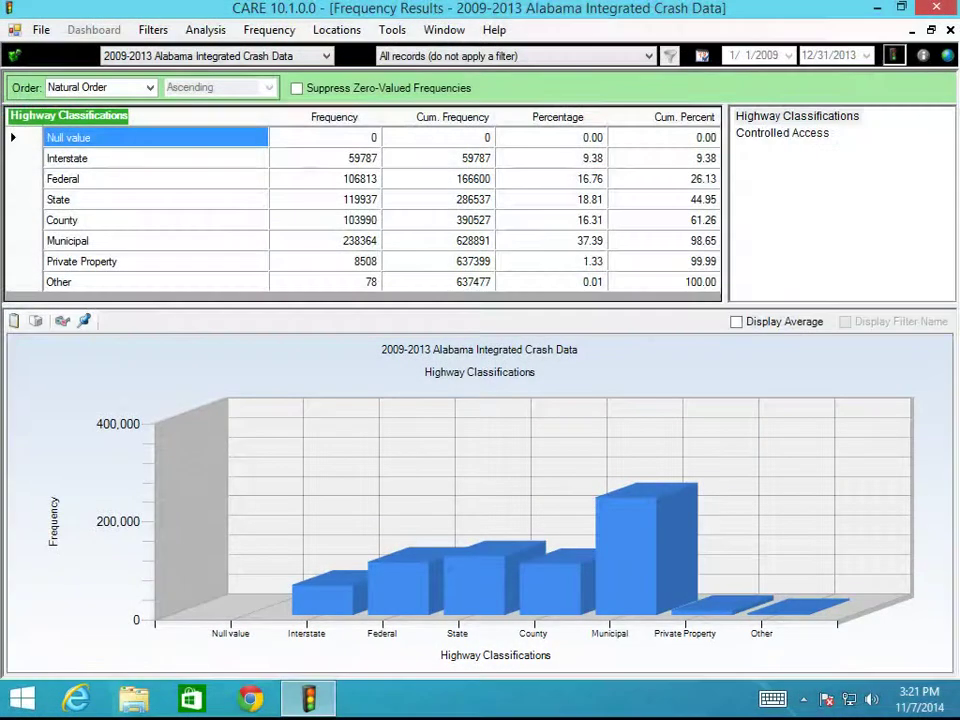
click(840, 200)
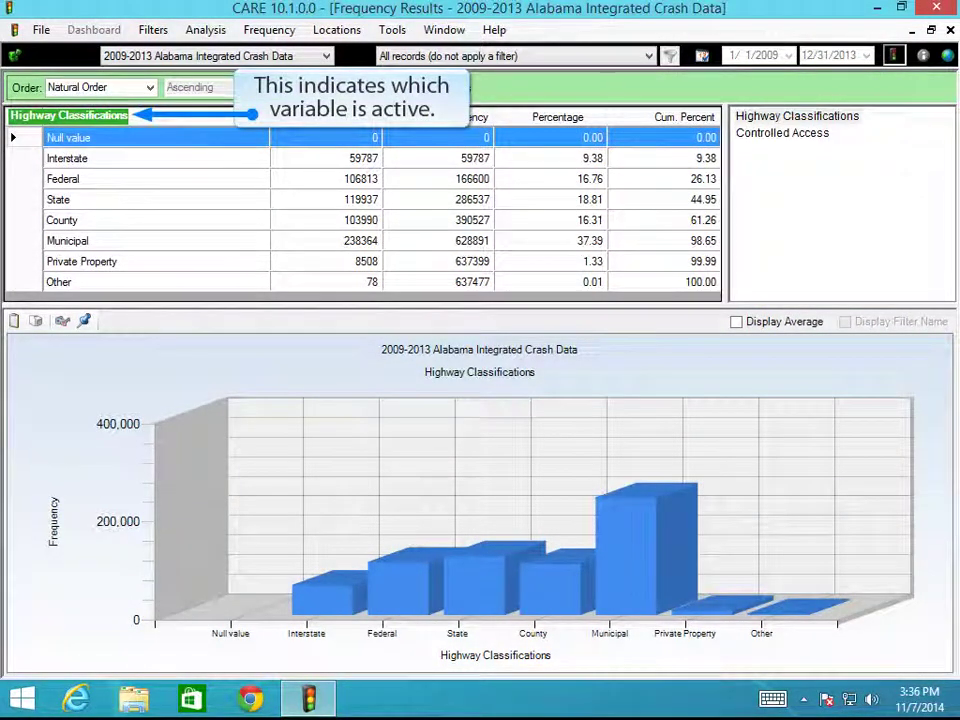
Create a new filter from the Interstate value in the Highway Classifications results and name it Interstate.
click(30, 158)
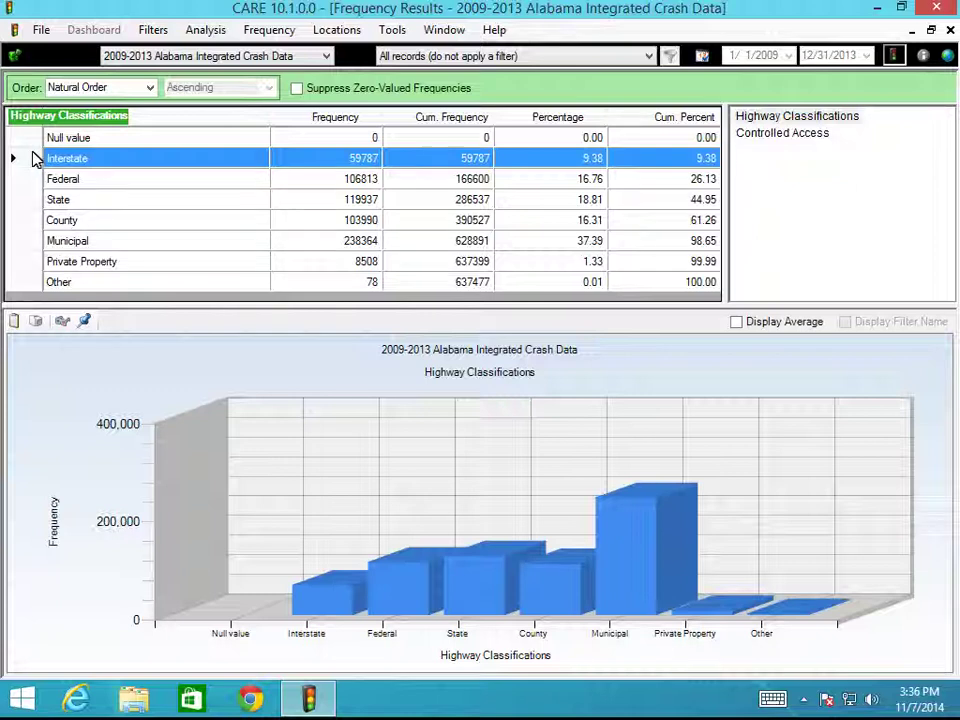
right_click(34, 152)
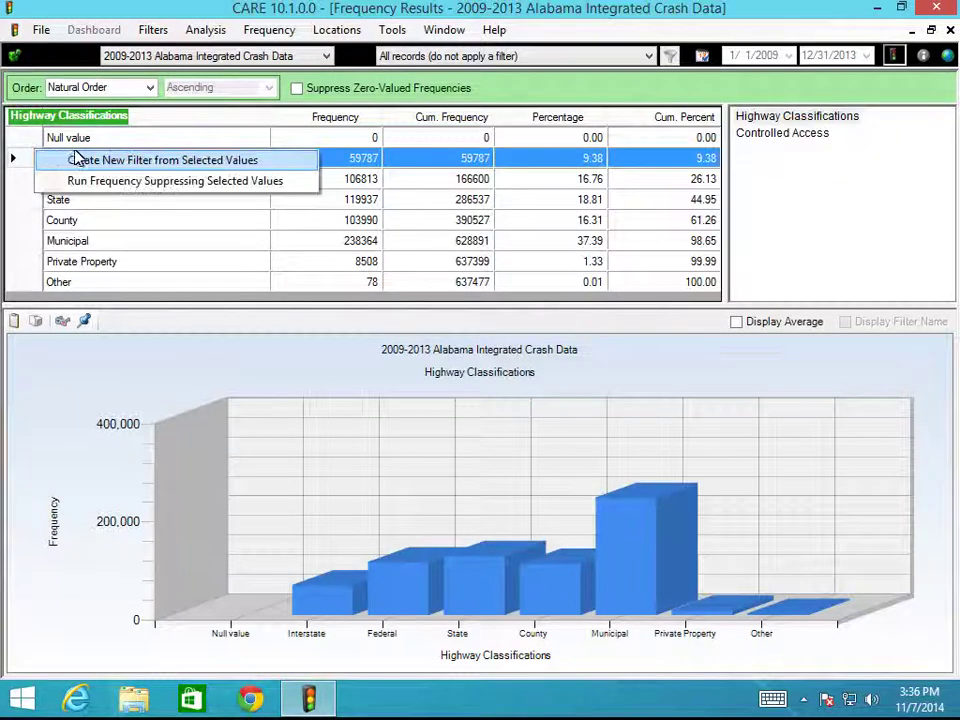
click(96, 163)
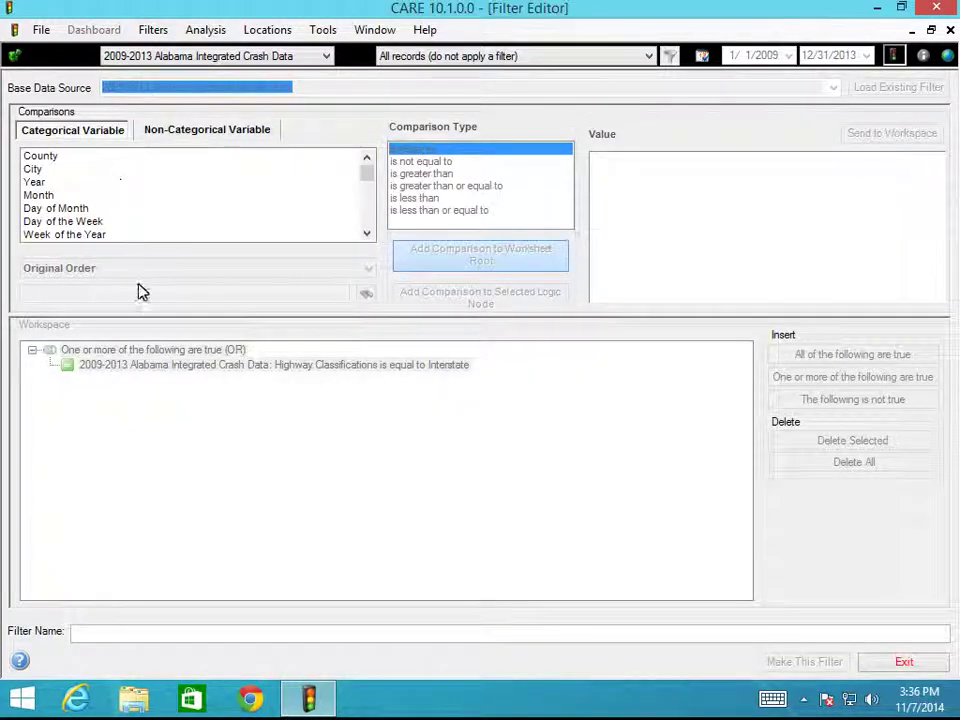
click(154, 633)
text(Int)
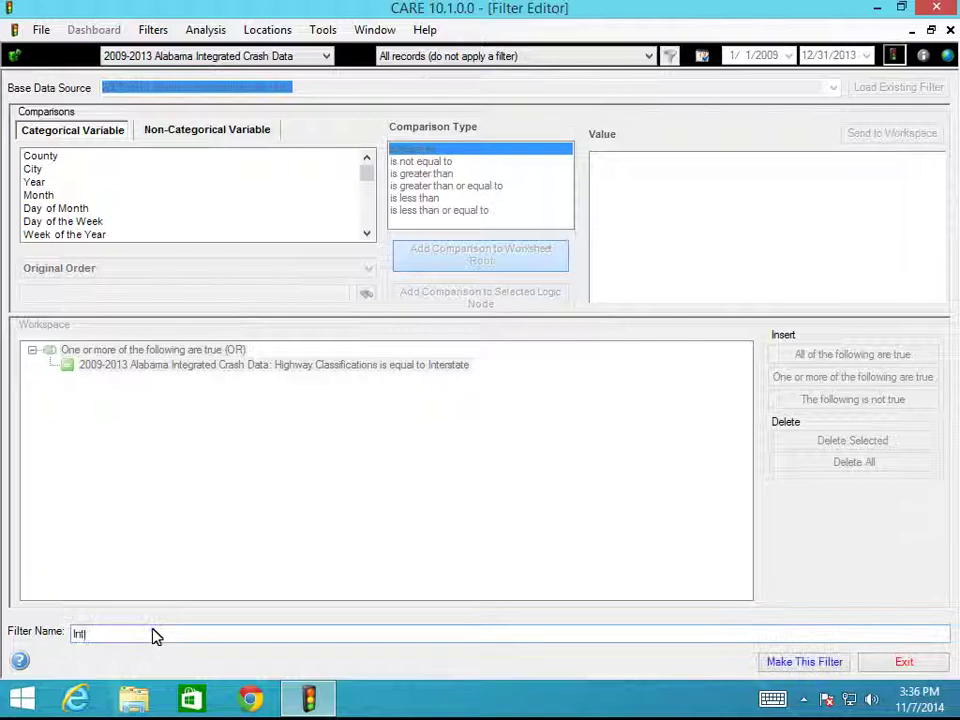
text(erstate)
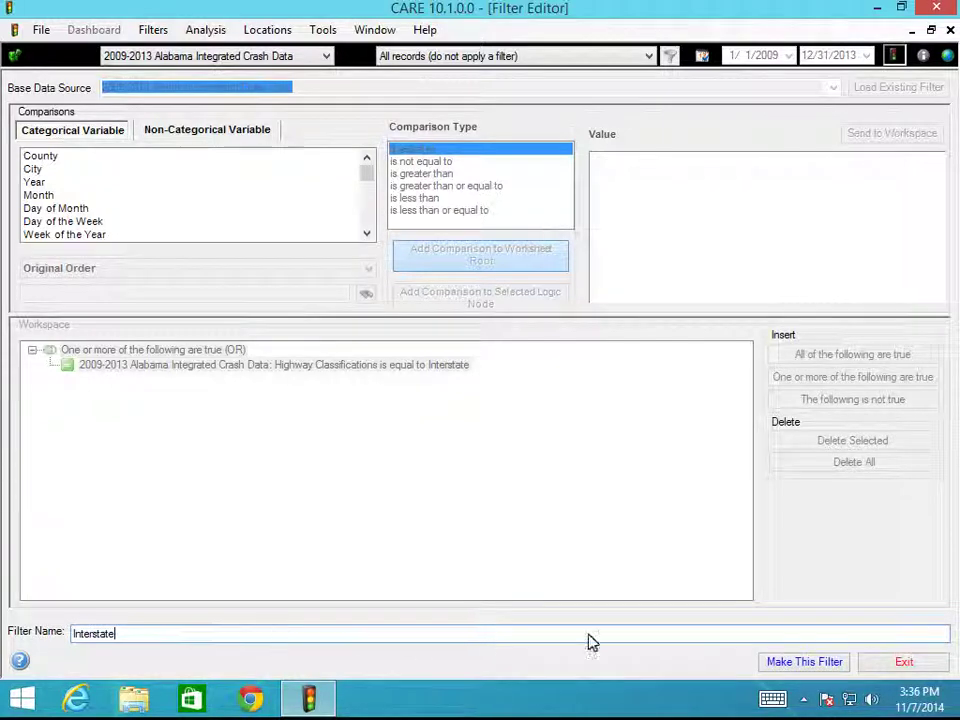
click(798, 667)
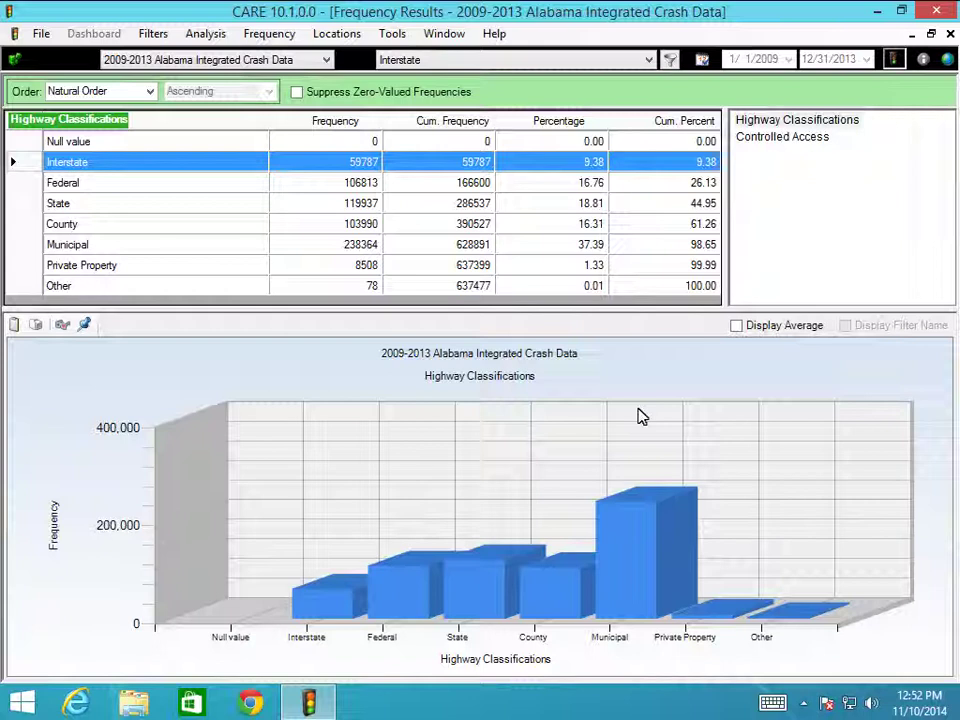
Reset the active filter to All records (do not apply a filter).
click(649, 60)
scroll(653, 180, up, 5)
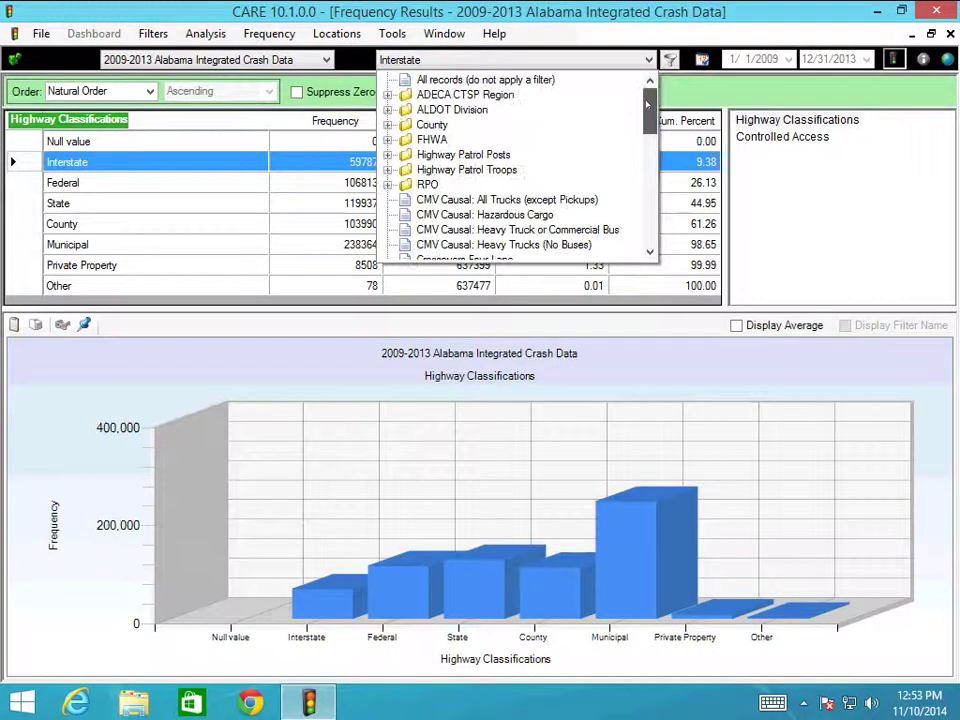
click(531, 80)
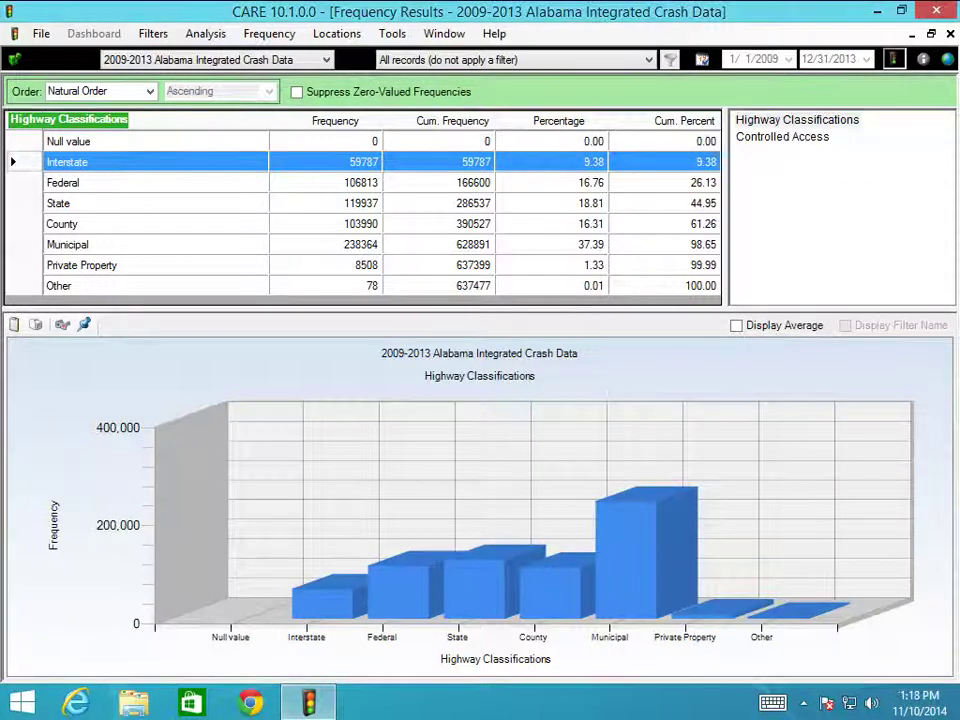
Create a new filter from the On Ramp and Off Ramp values in the Controlled Access results, named "on and off ramp".
click(775, 140)
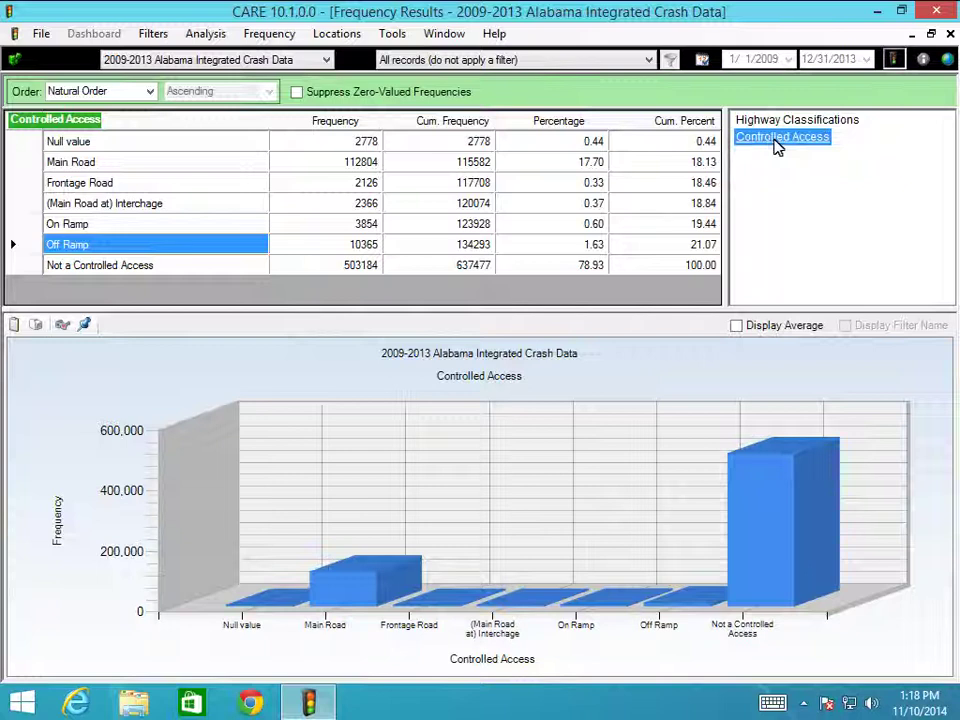
click(17, 228)
shift+click(20, 244)
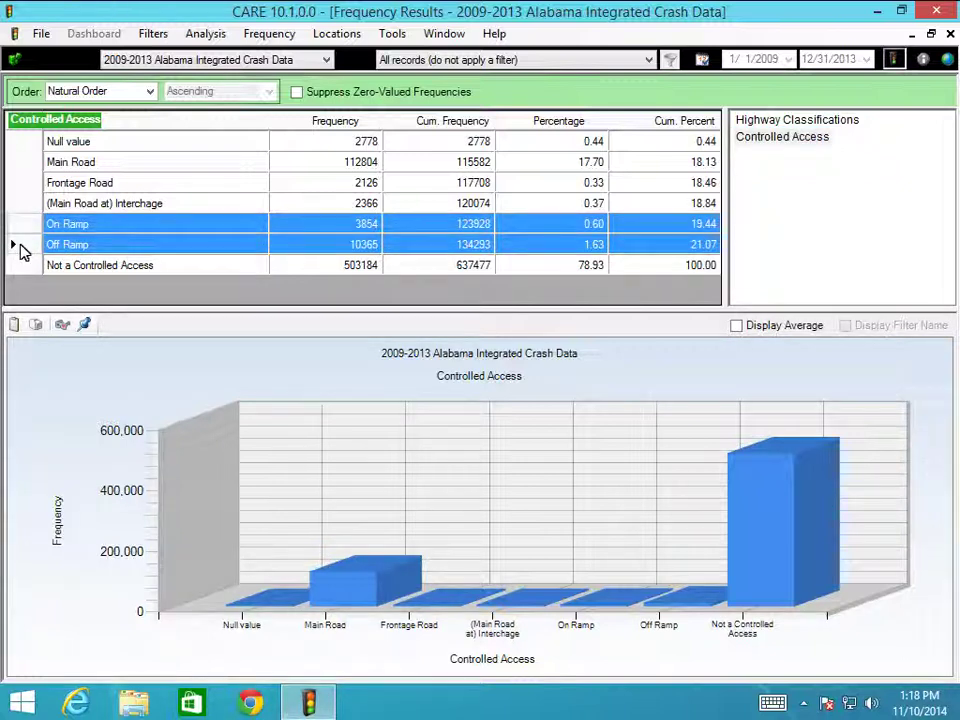
right_click(178, 236)
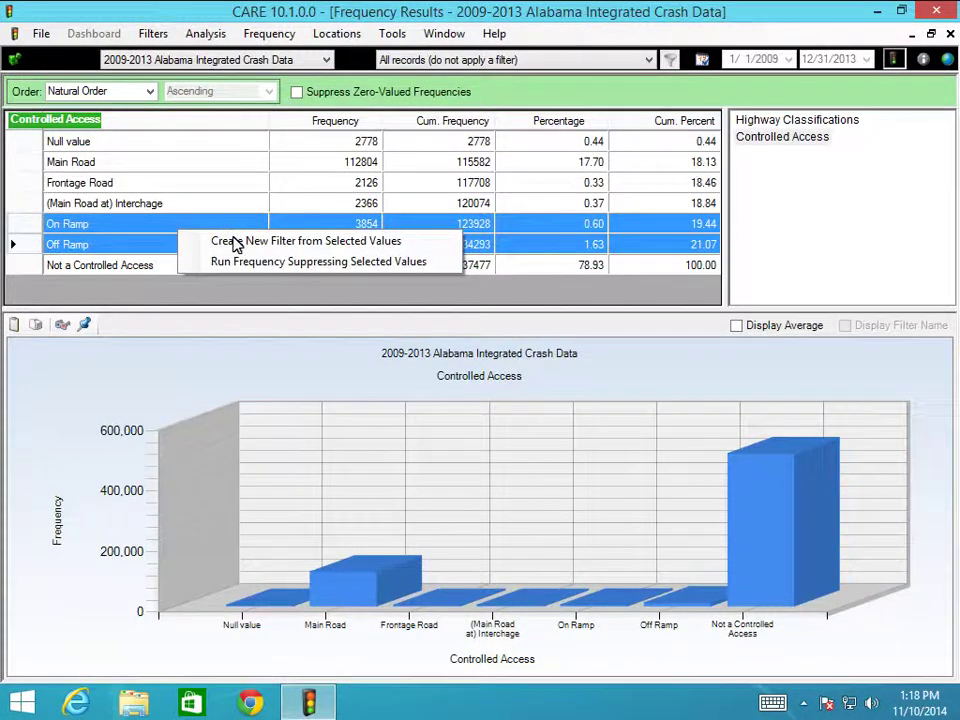
click(236, 242)
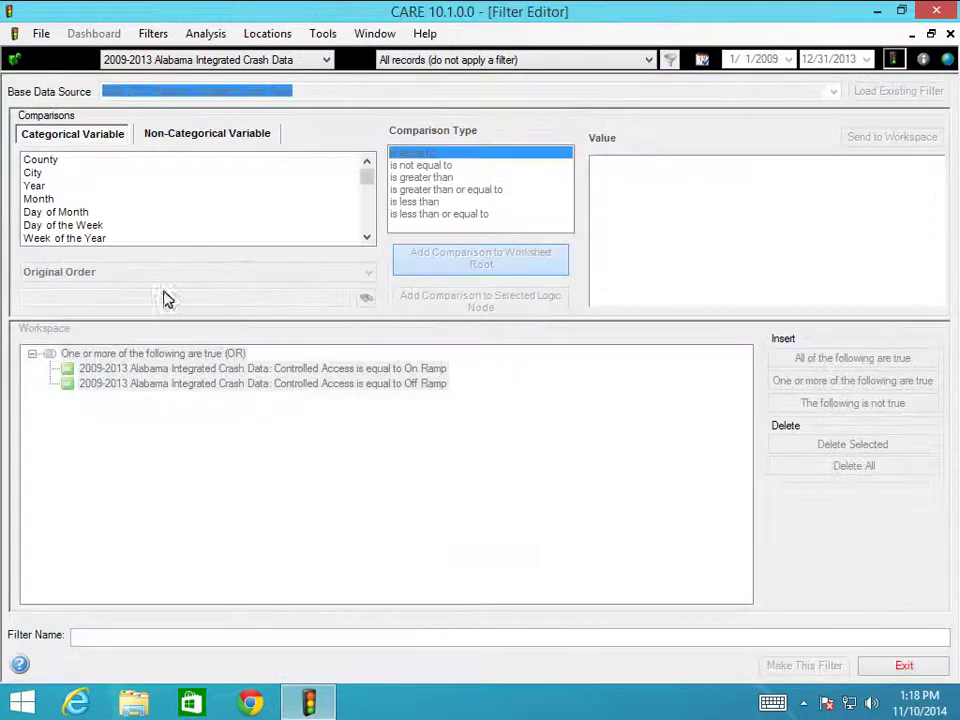
click(115, 637)
text(on and off ramp)
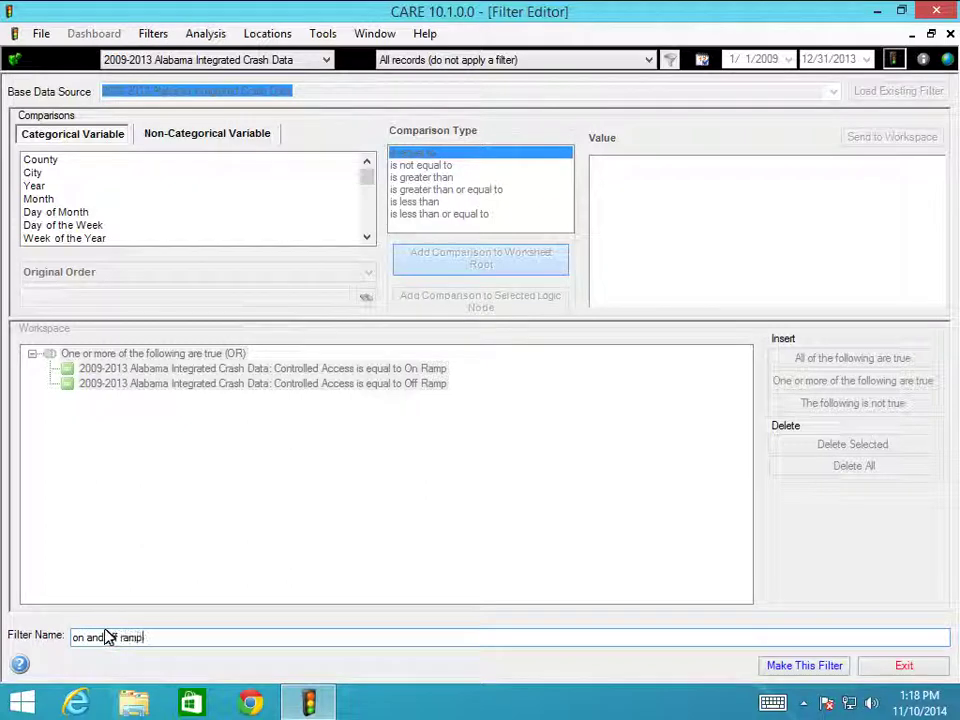
click(805, 665)
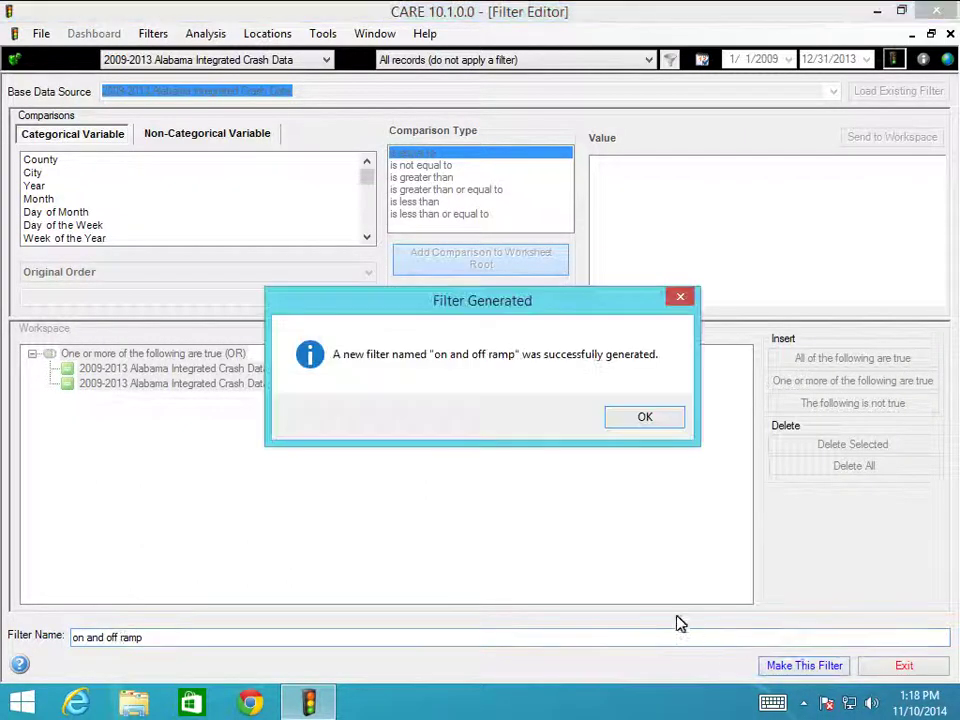
click(620, 423)
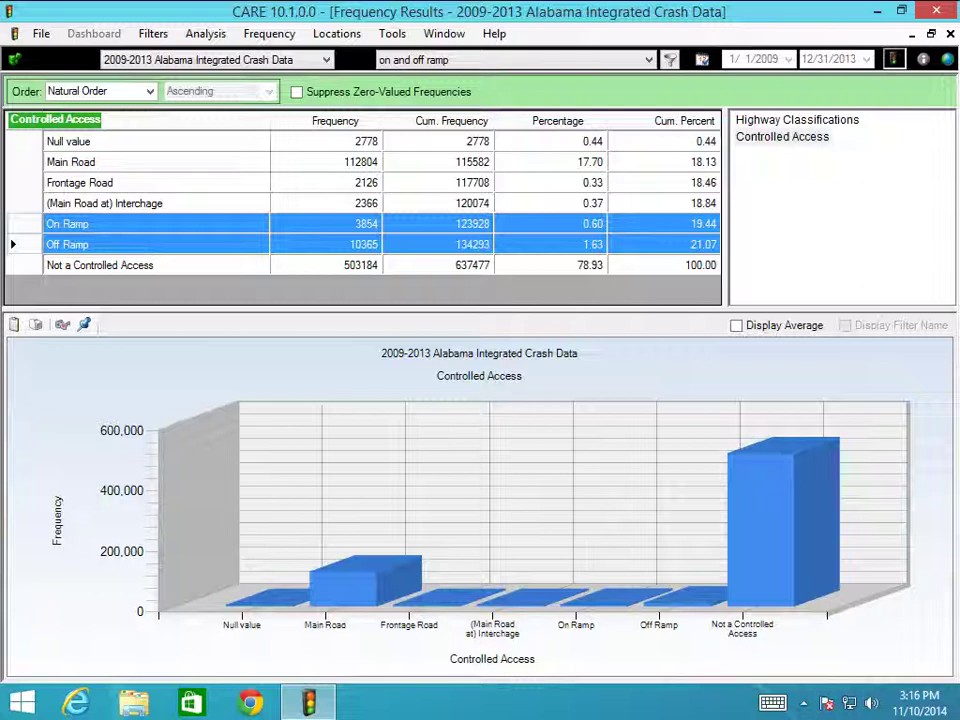
Combine the Interstate filter and the "on and off ramp" filter with the AND operator, keeping the suggested name.
click(153, 35)
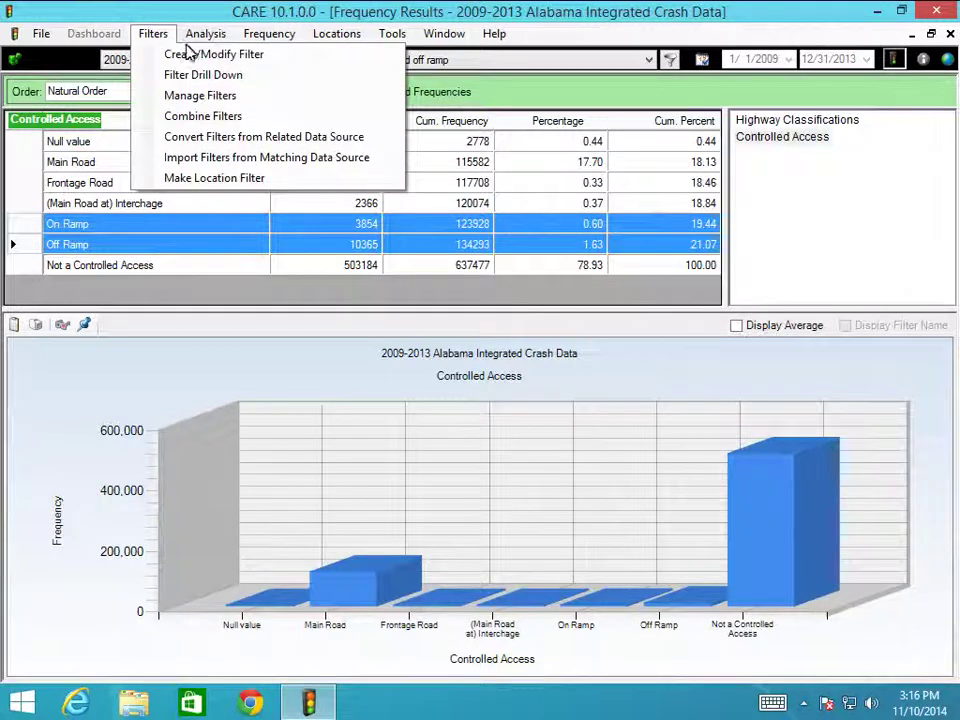
click(213, 116)
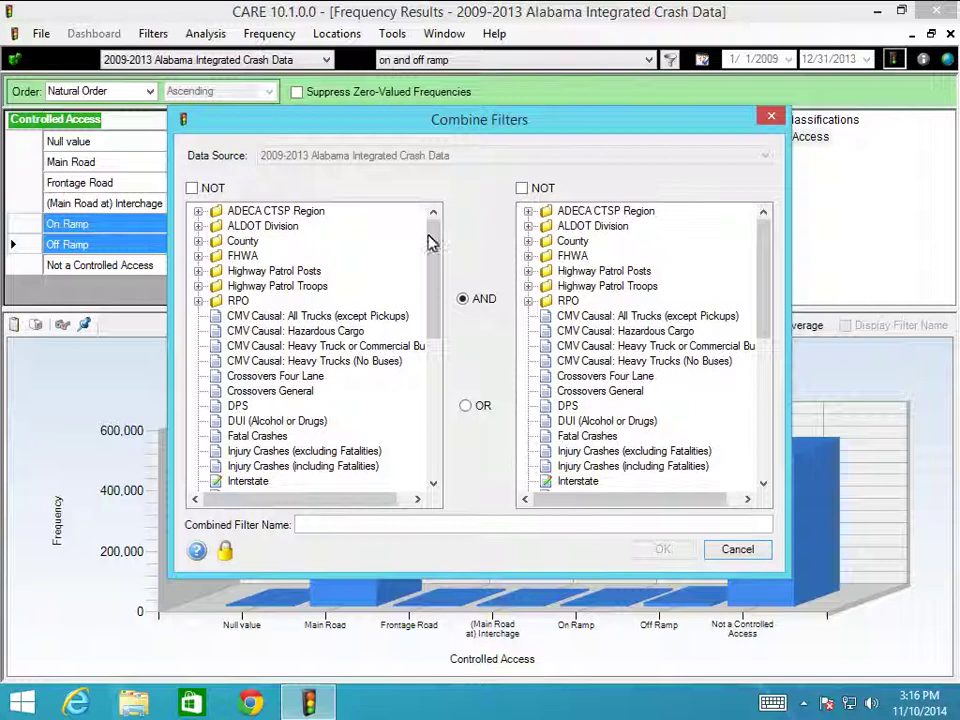
drag(435, 287, 435, 310)
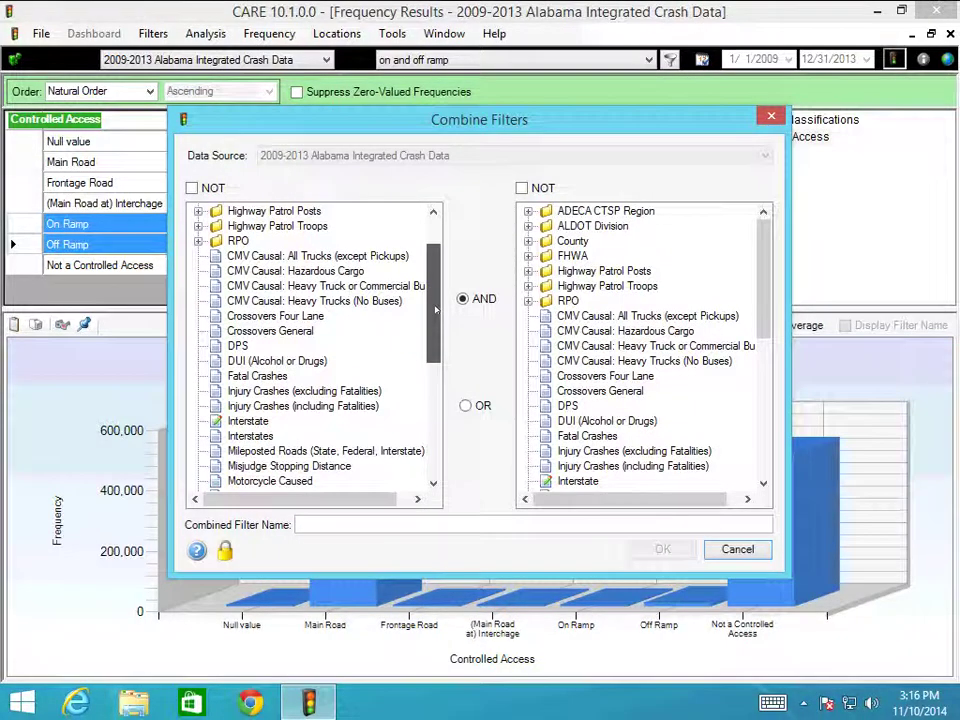
click(242, 423)
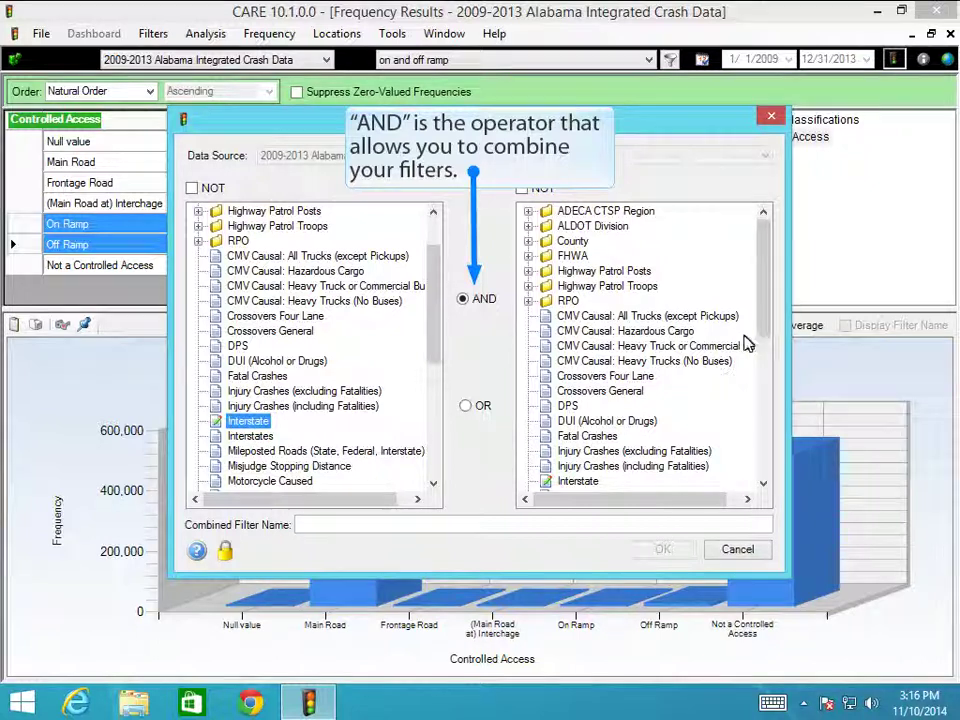
drag(767, 293, 756, 360)
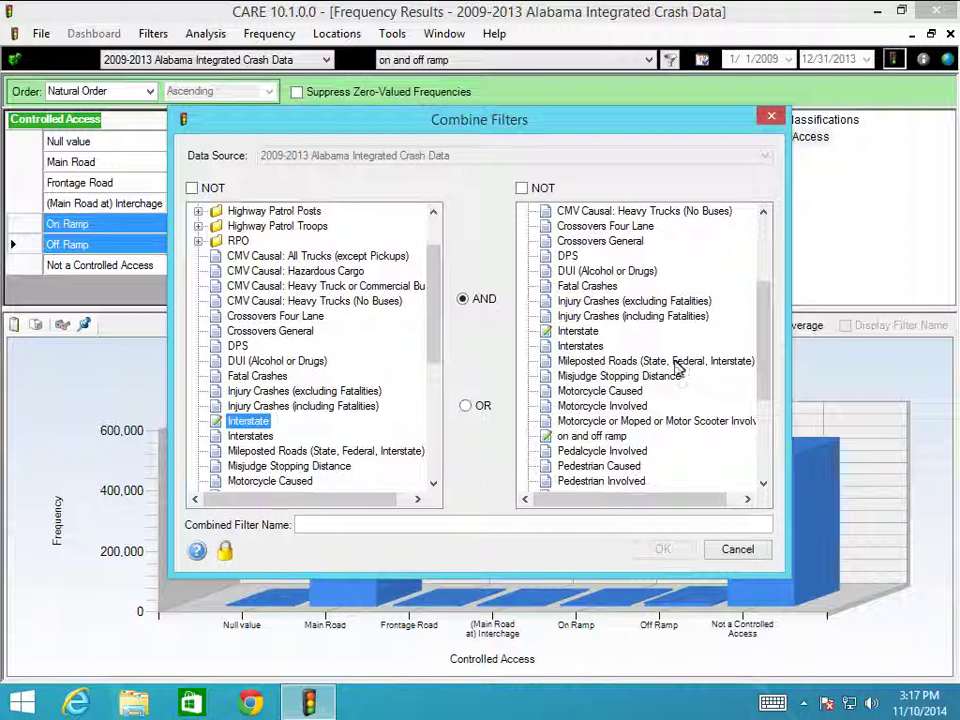
click(600, 437)
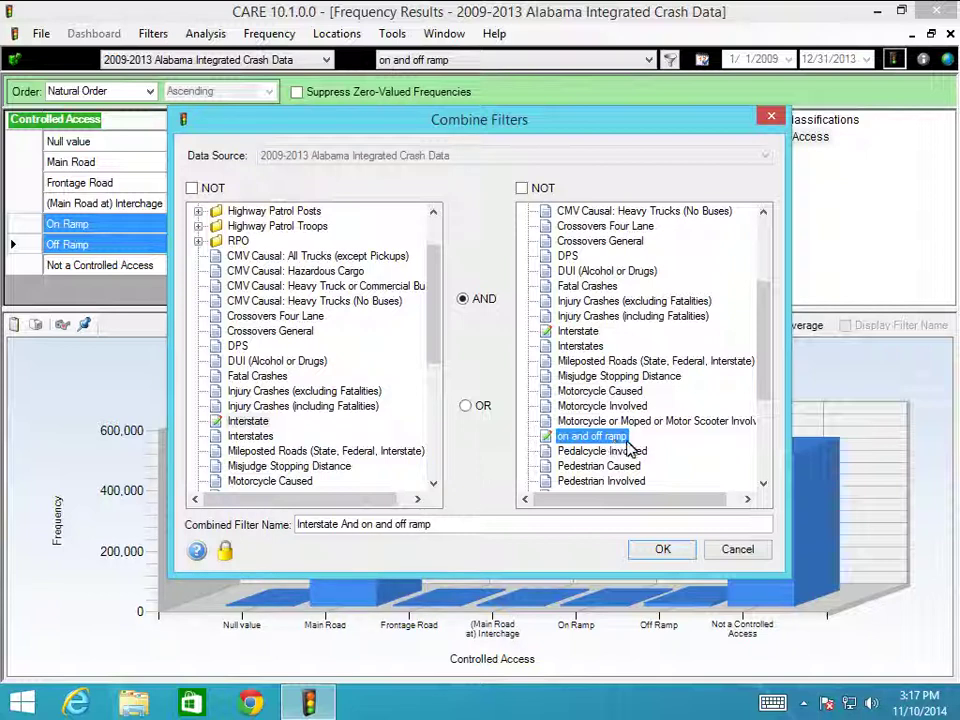
click(663, 551)
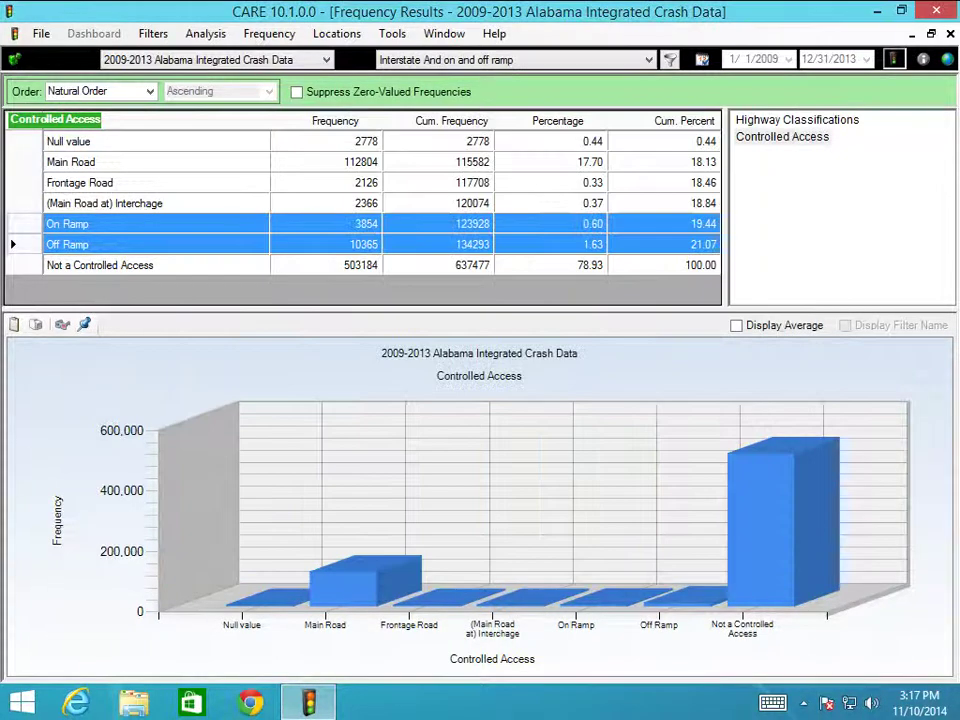